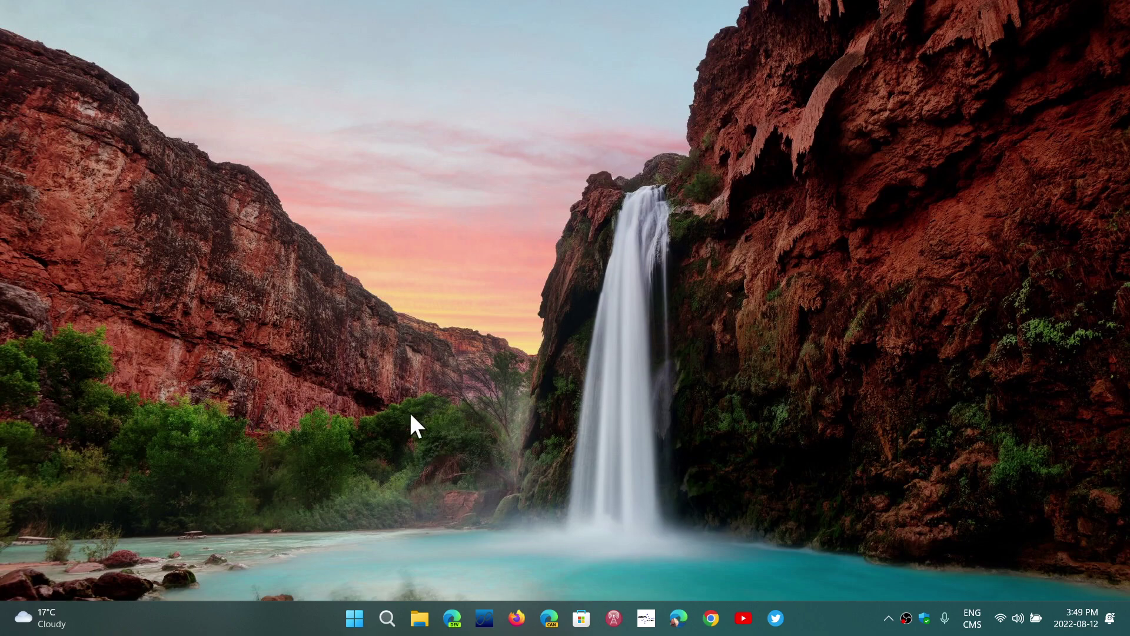
Search Windows for "screen saver" and launch the Change screen saver result
left_click(386, 622)
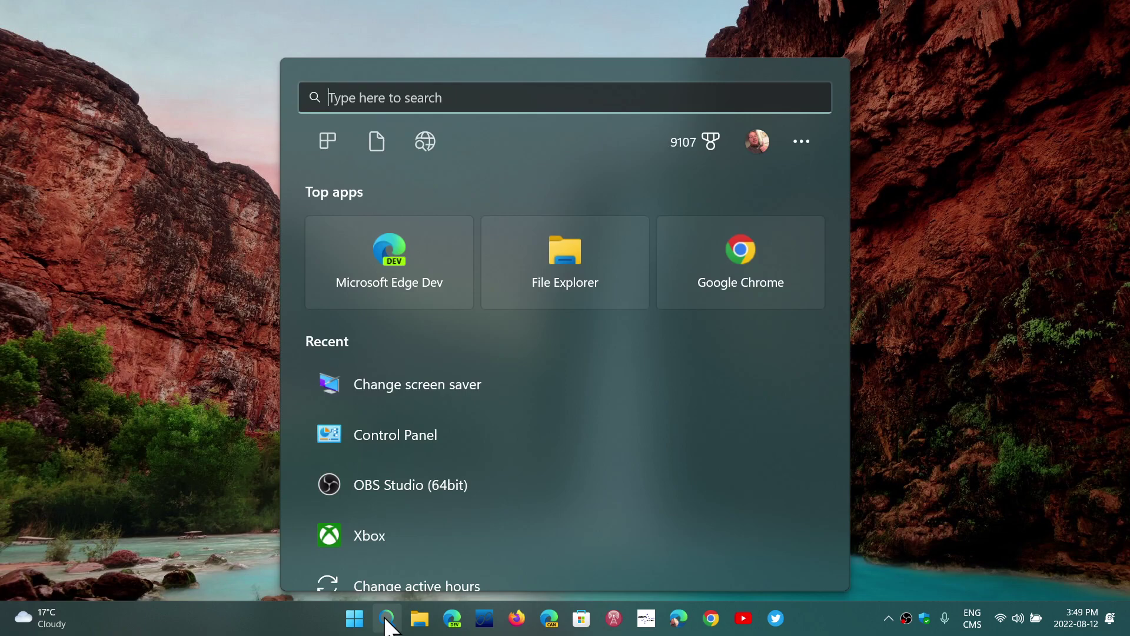
type("screen sav")
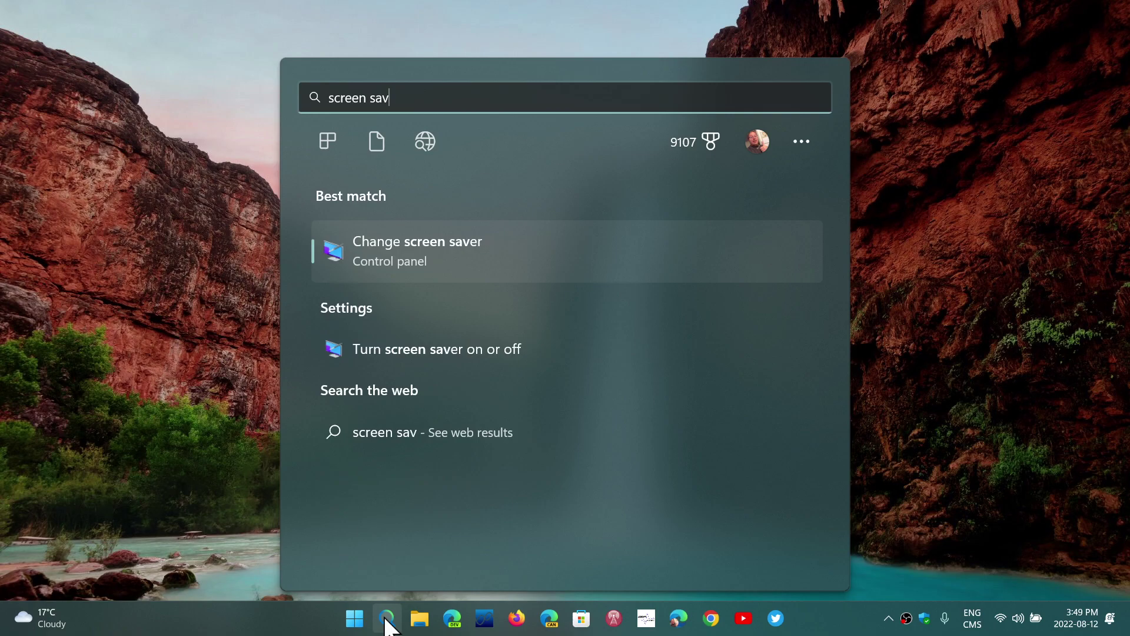
type("er")
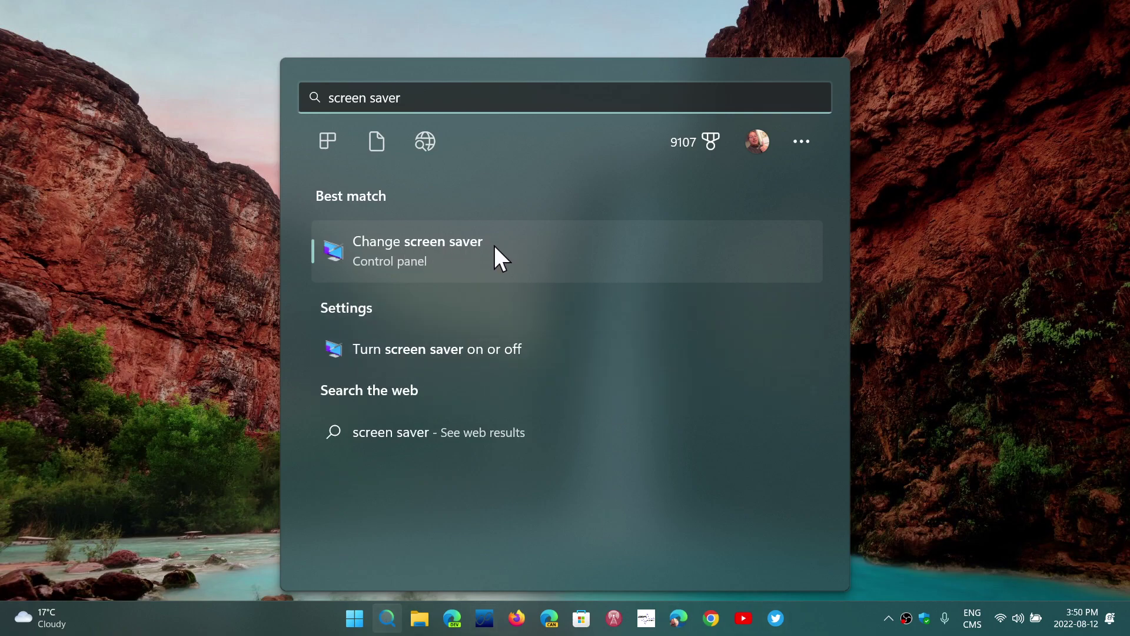
Centre the dialog, choose Bubbles as the screen saver and run its full-screen preview
left_click(494, 258)
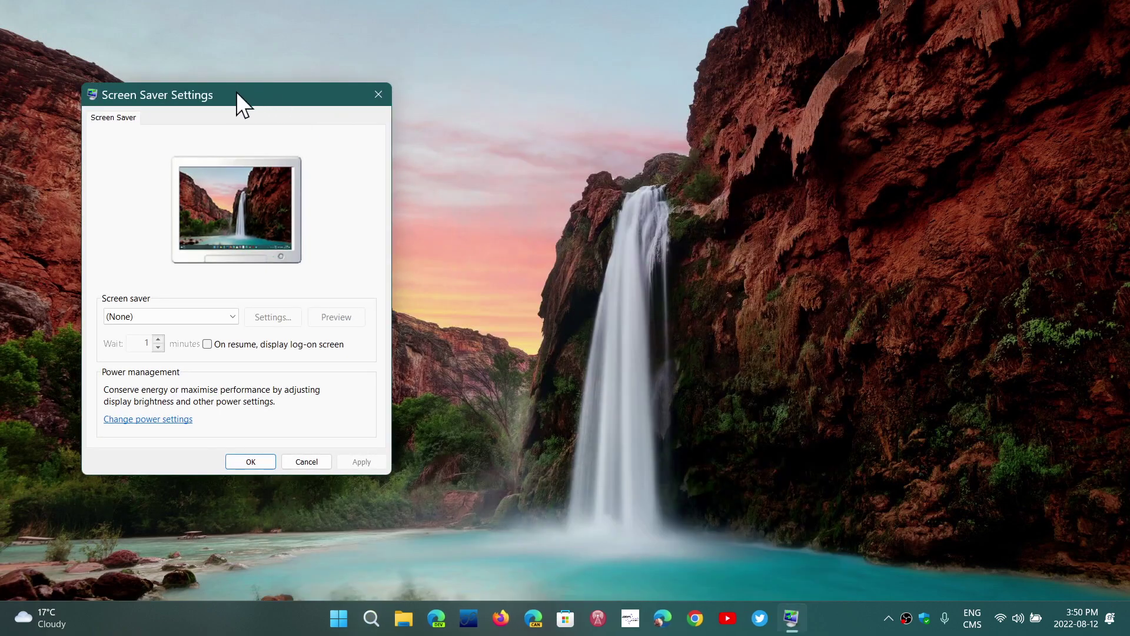
left_click_drag(236, 92, 482, 131)
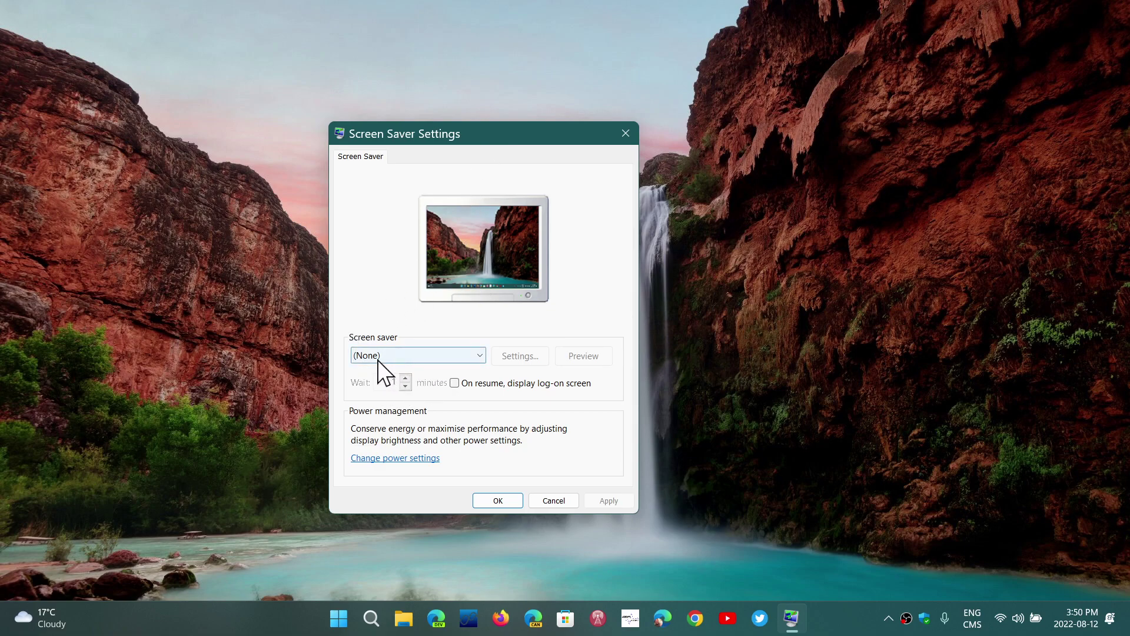
left_click(438, 354)
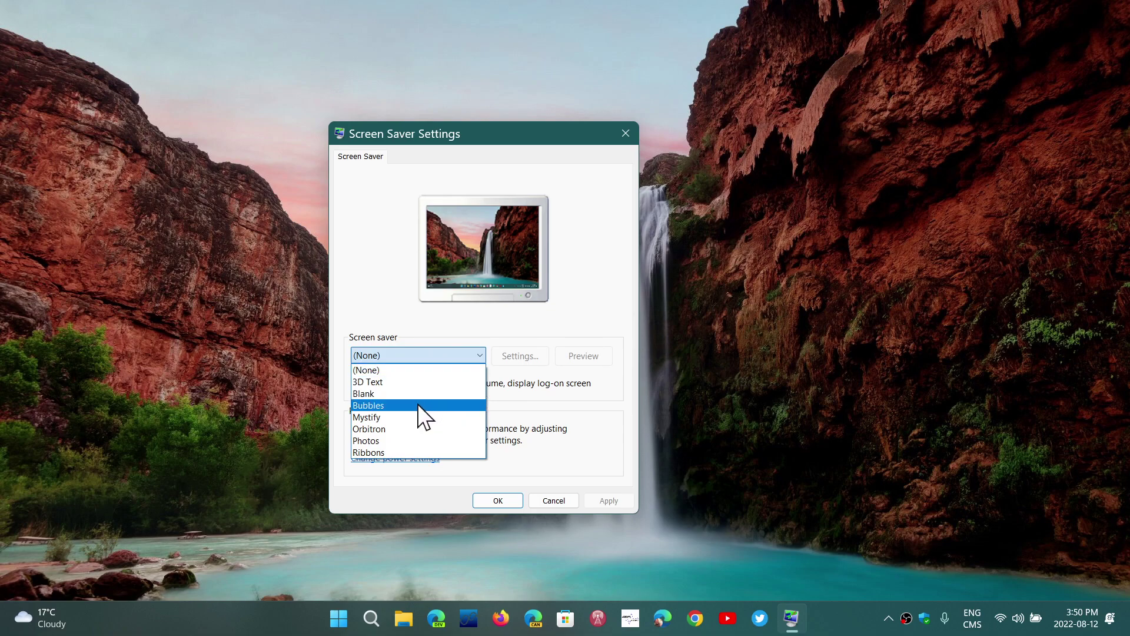
left_click(423, 409)
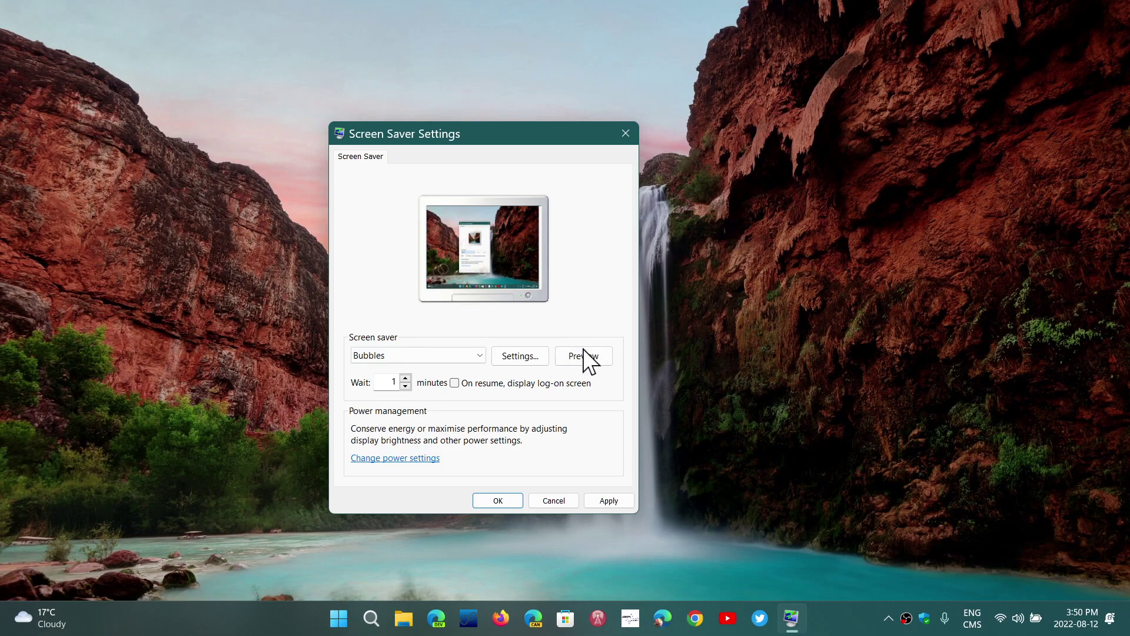
left_click(590, 369)
Check the Bubbles settings and dismiss the 'no options' message
left_click(449, 356)
left_click(449, 356)
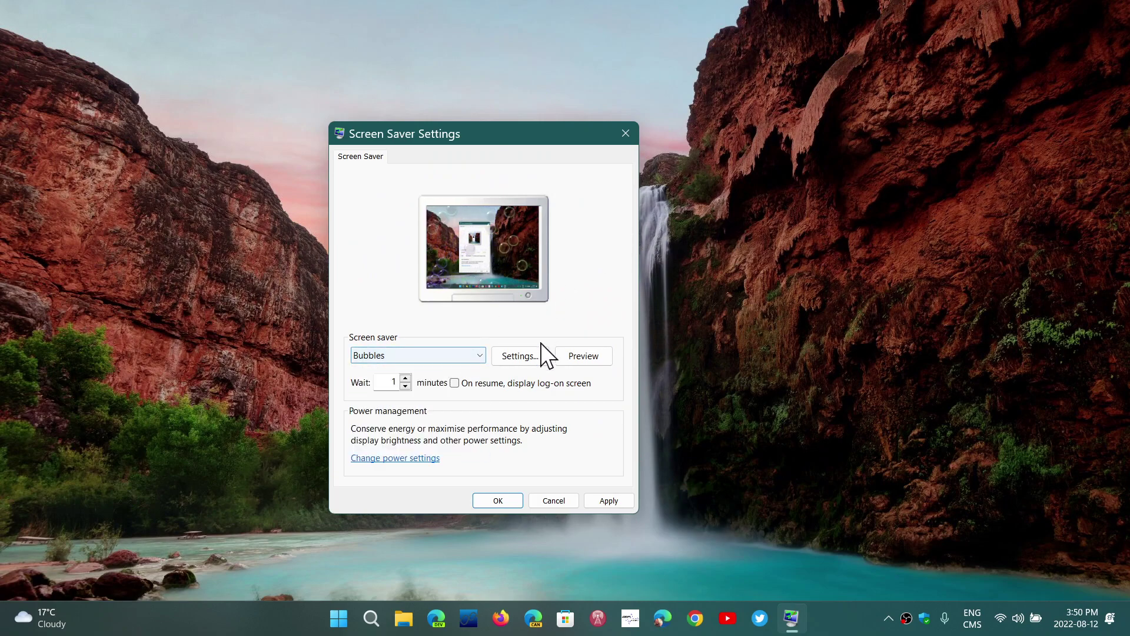
left_click(524, 355)
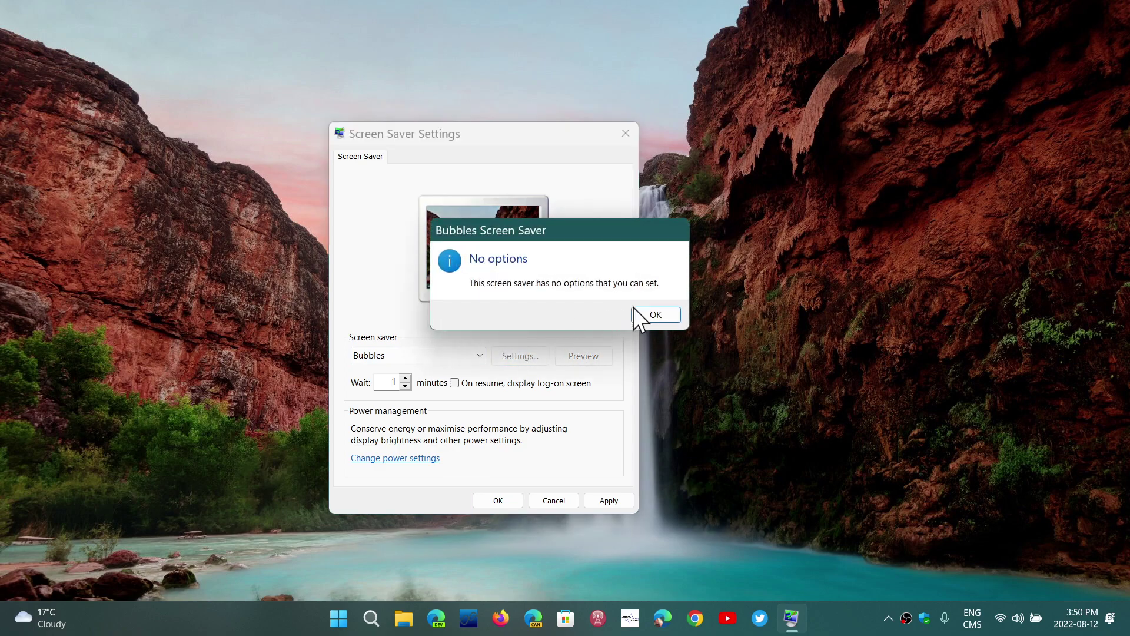
left_click(655, 315)
Switch to the 3D Text screen saver and close its settings window unchanged
left_click(430, 361)
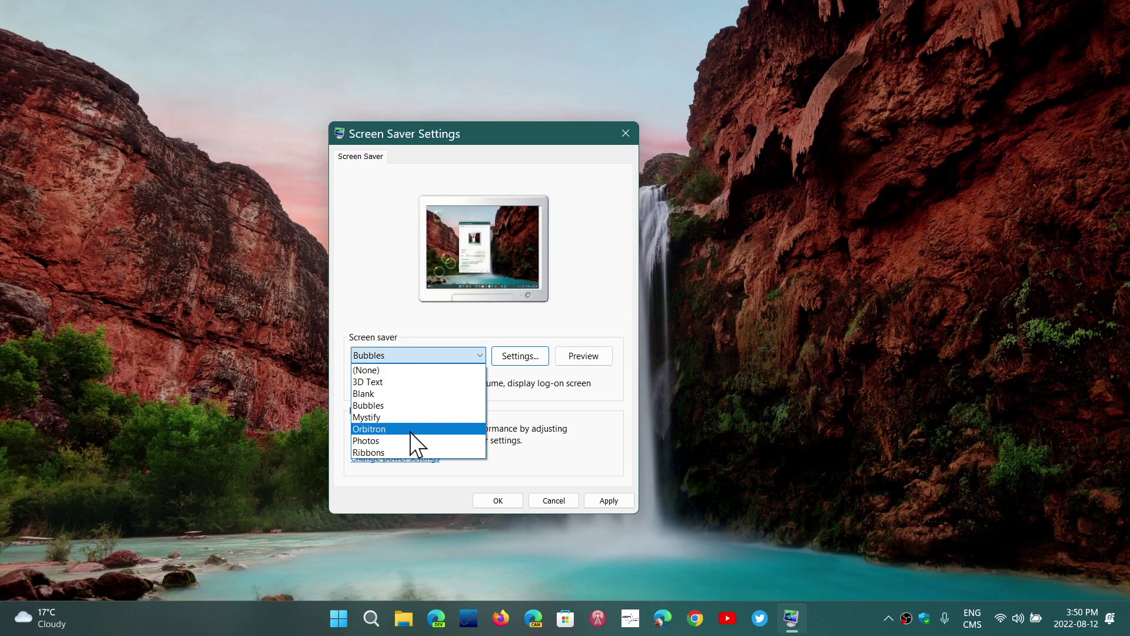
left_click(410, 383)
left_click(521, 359)
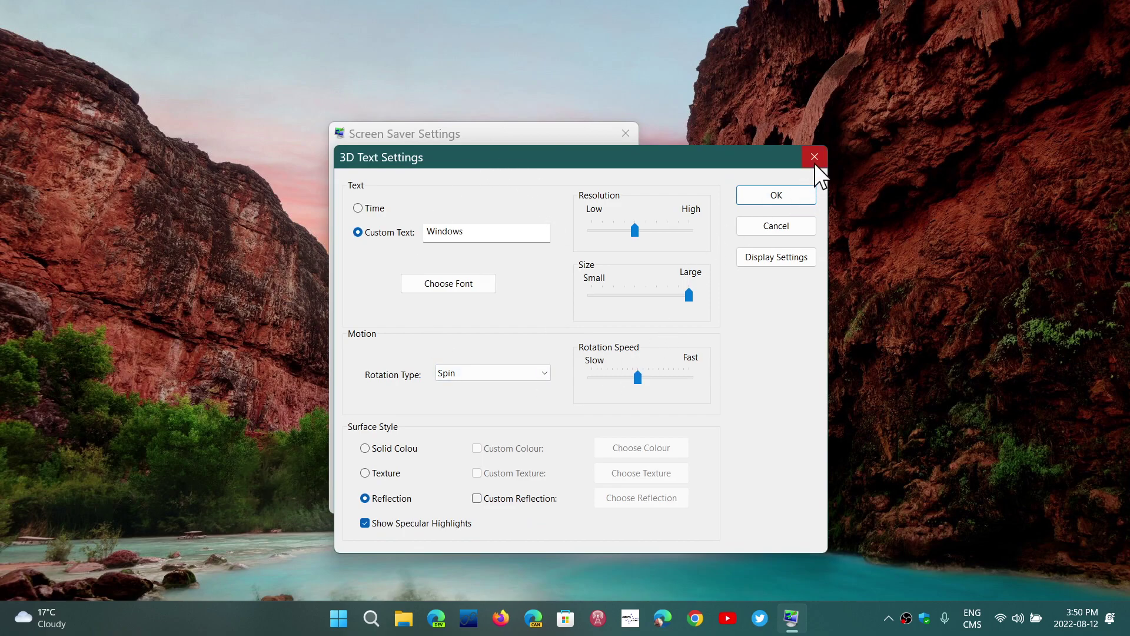
left_click(788, 226)
left_click(428, 352)
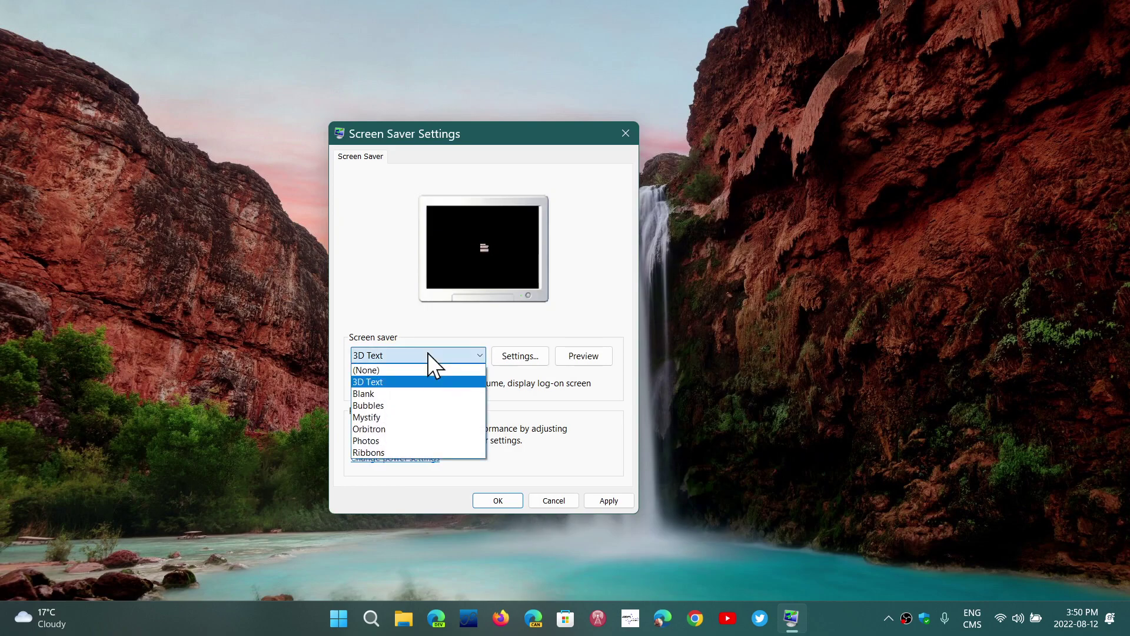
Select the Photos screen saver, then switch back to 3D Text
left_click(406, 441)
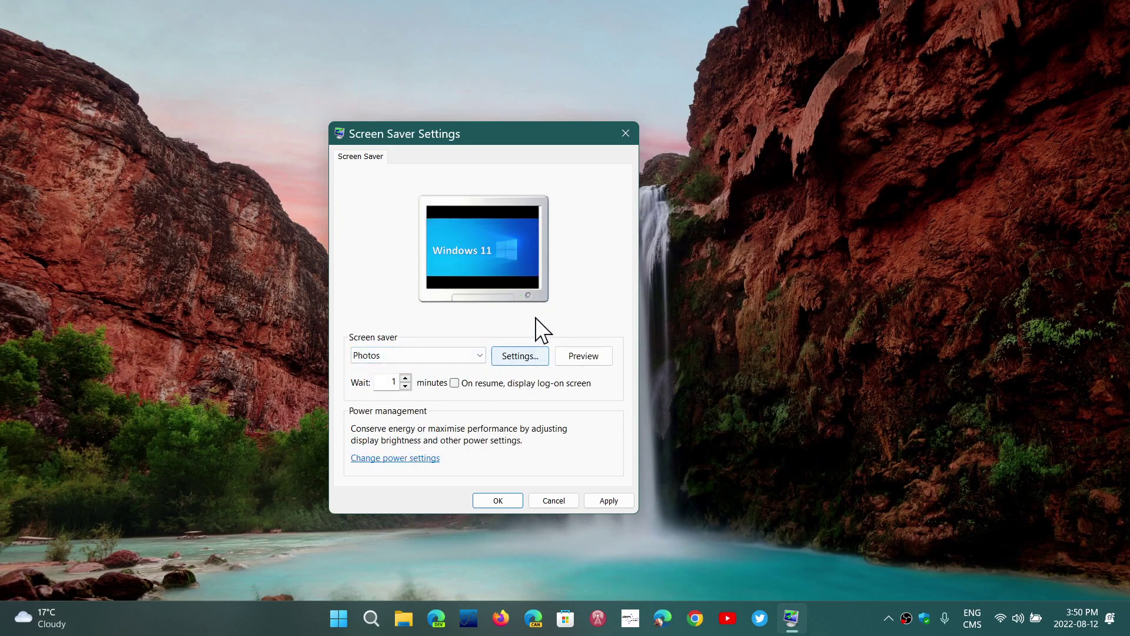
left_click(441, 358)
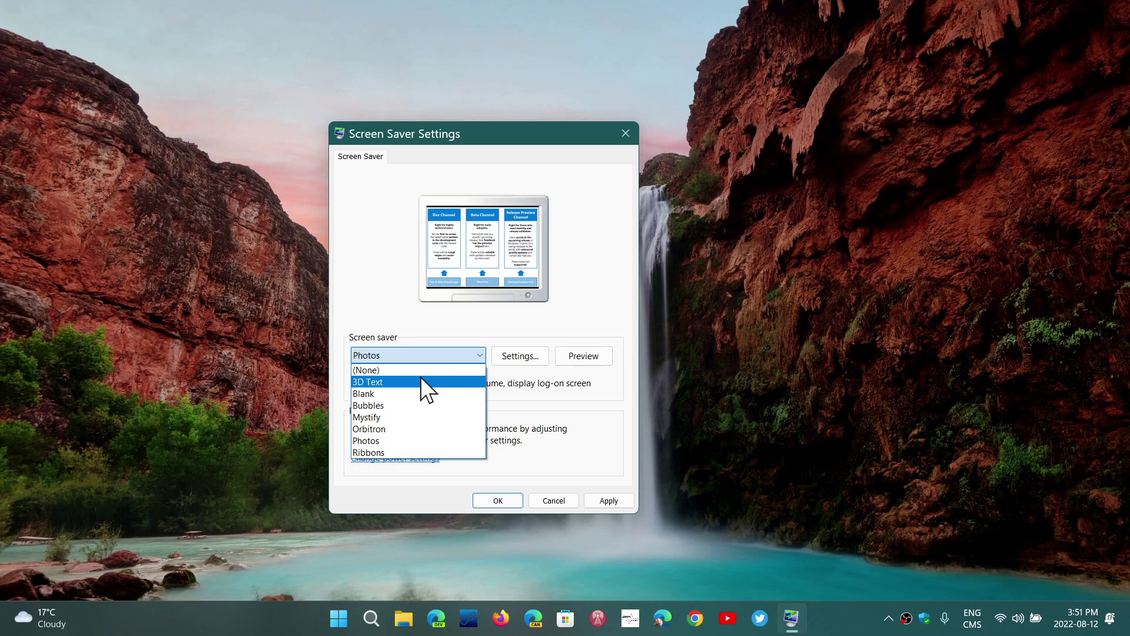
left_click(420, 378)
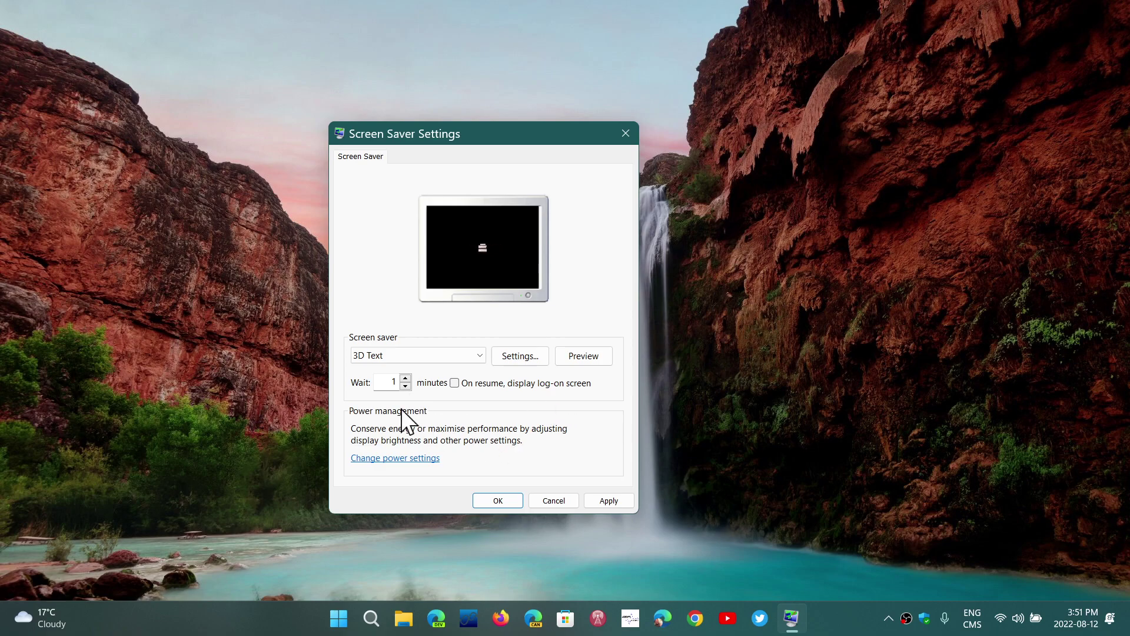
Leave the 1-minute wait as is and cancel the dialog, discarding all changes
left_click(404, 385)
left_click(557, 500)
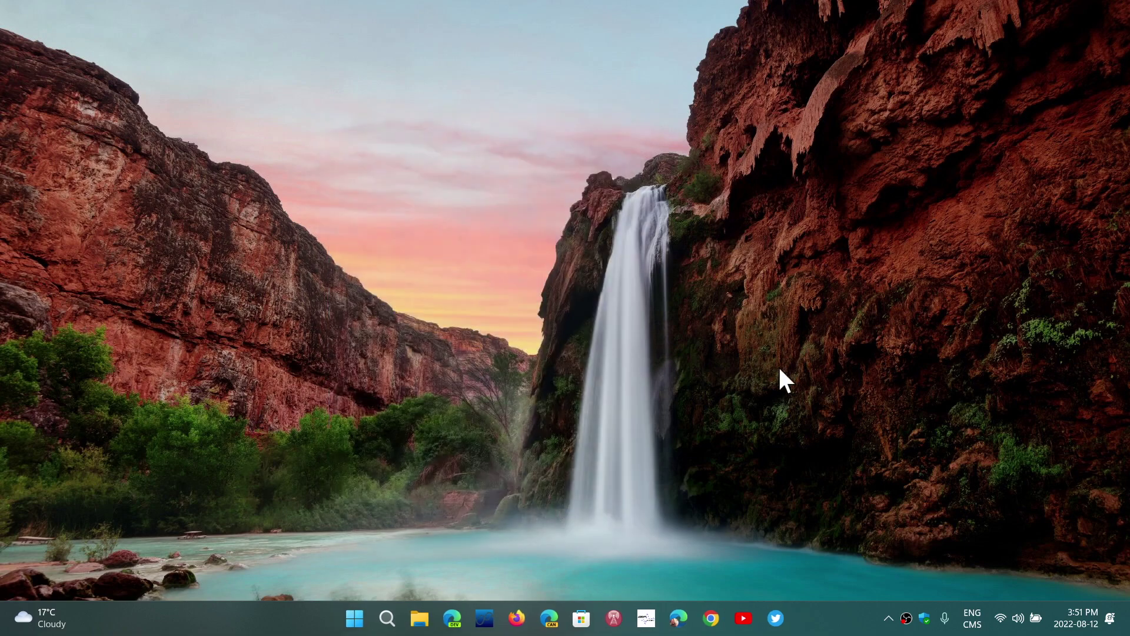